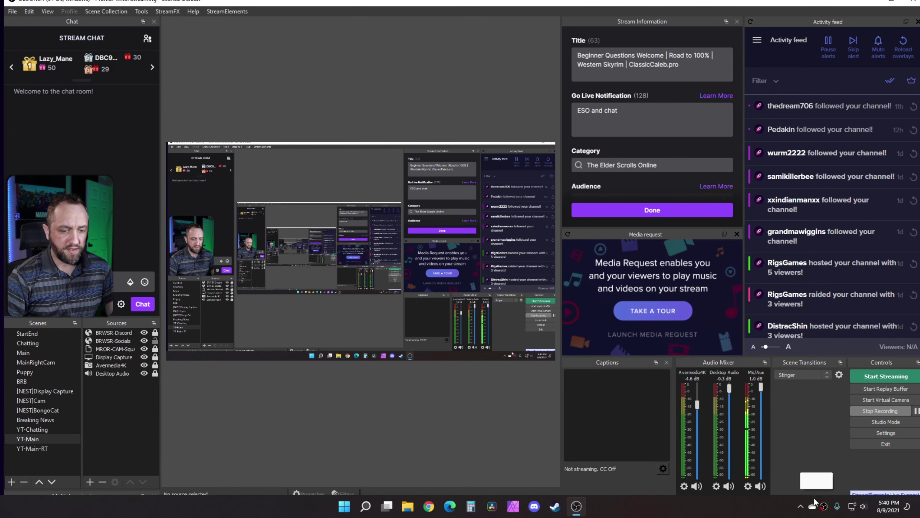
Open the NOH8 multi-action and inspect its Twitch Chat Message and OBS Source steps
click(801, 471)
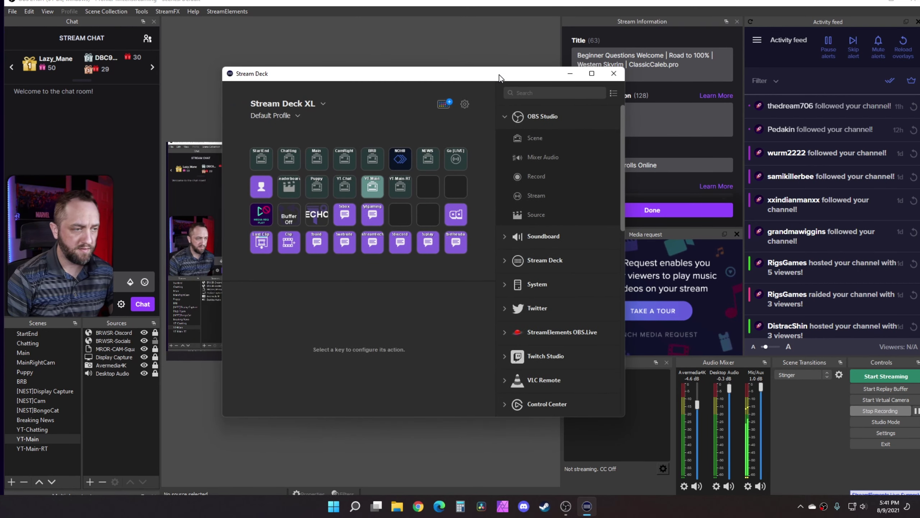
drag(499, 74, 508, 66)
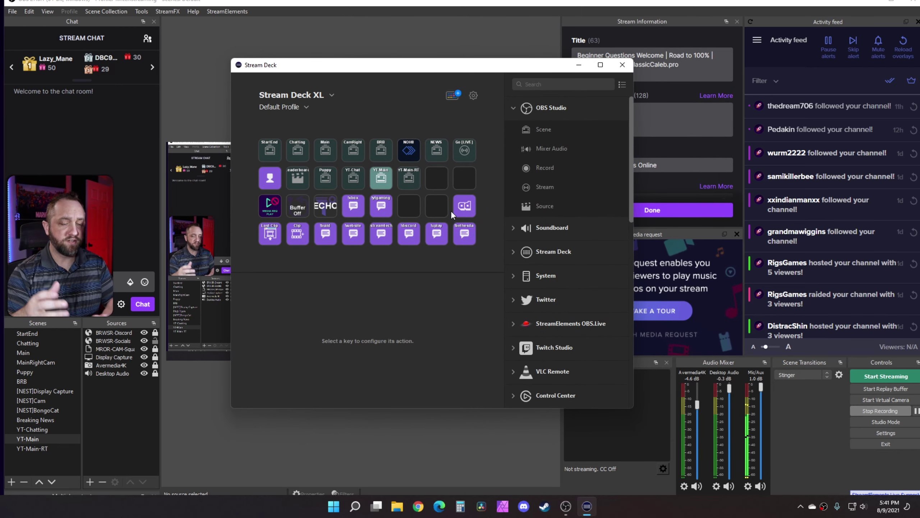
click(409, 149)
drag(428, 69, 442, 76)
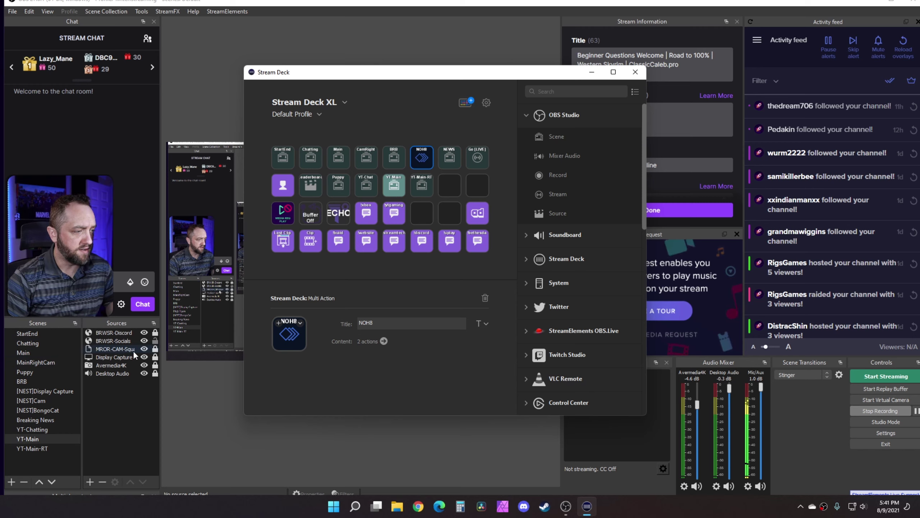
double_click(421, 154)
click(413, 155)
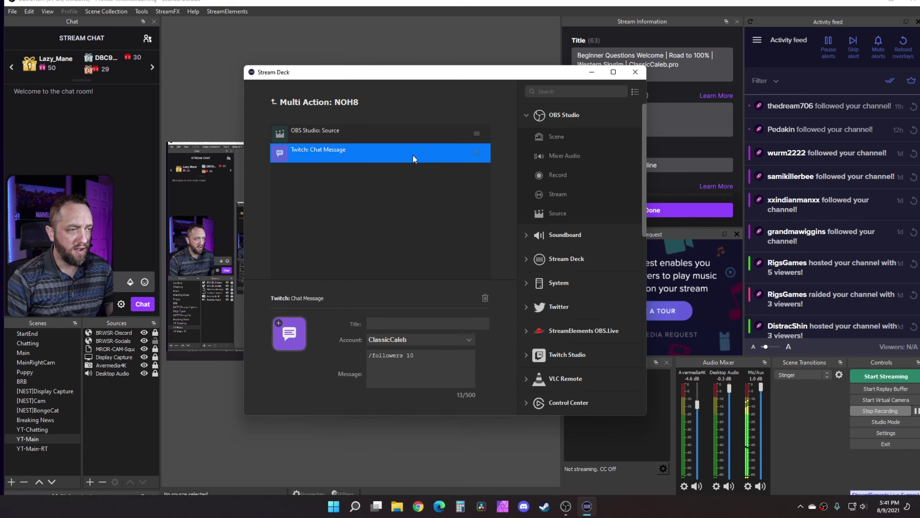
click(346, 141)
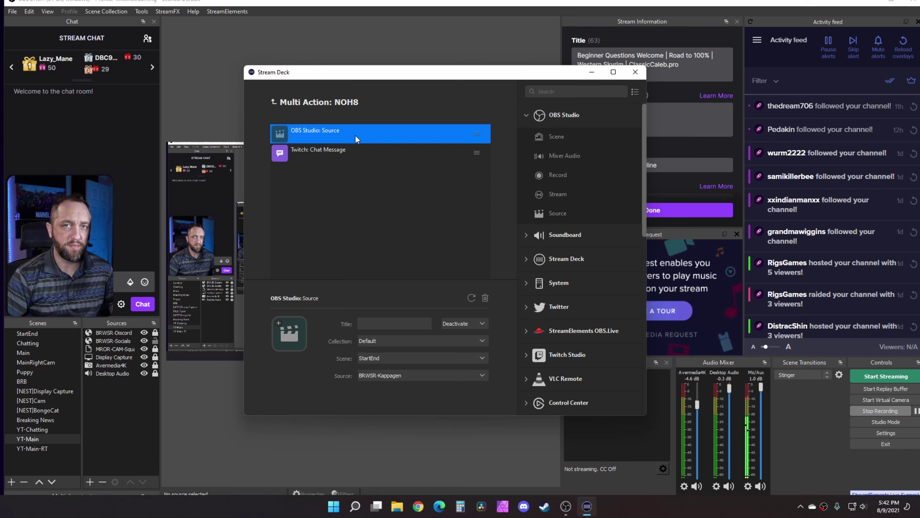
Delete the NOH8 multi-action key and confirm the removal
right_click(437, 173)
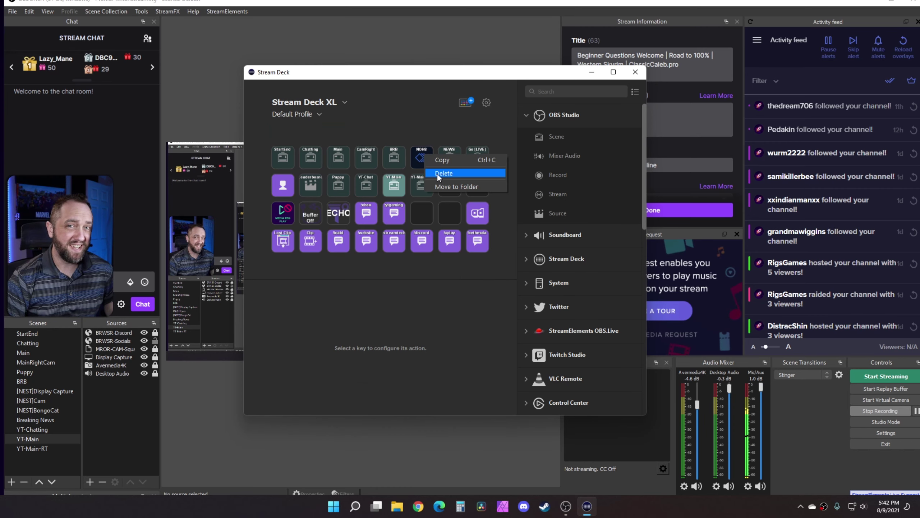
key(Delete)
click(469, 269)
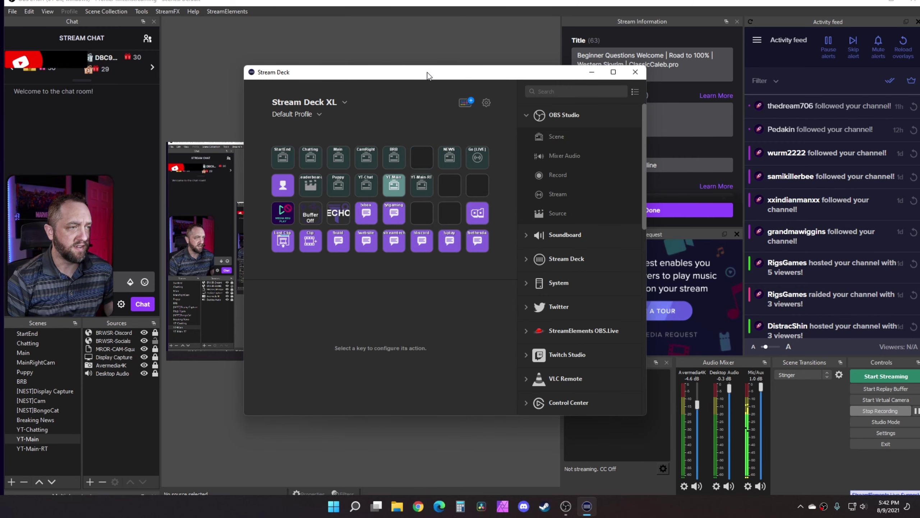
Expand and browse the Twitch category in the actions list
drag(427, 72, 439, 71)
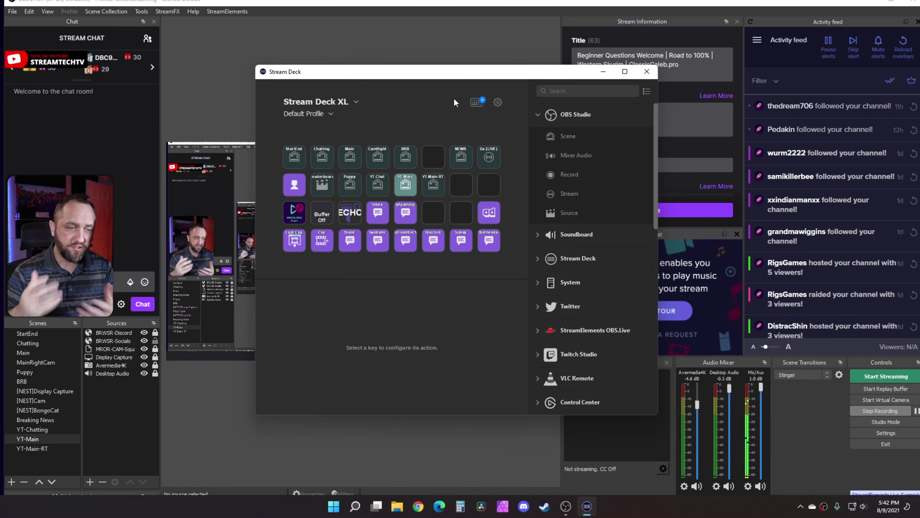
scroll(648, 349, down, 5)
click(614, 349)
scroll(598, 360, down, 4)
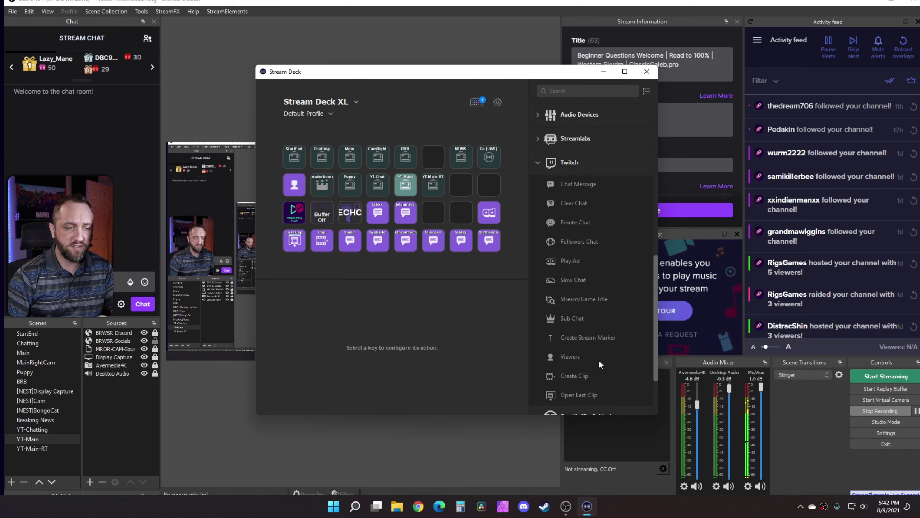
scroll(576, 279, up, 10)
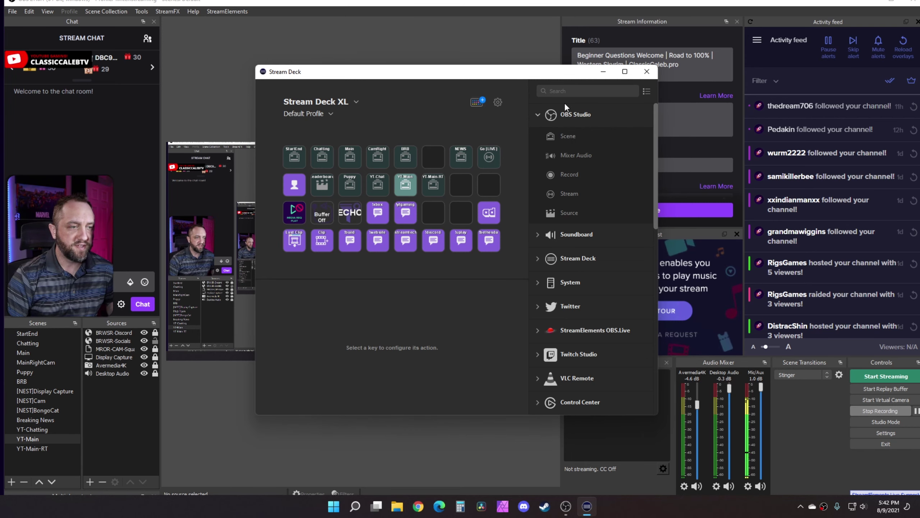
Create a Multi Action on the empty former NOH8 slot and open its editor
right_click(433, 154)
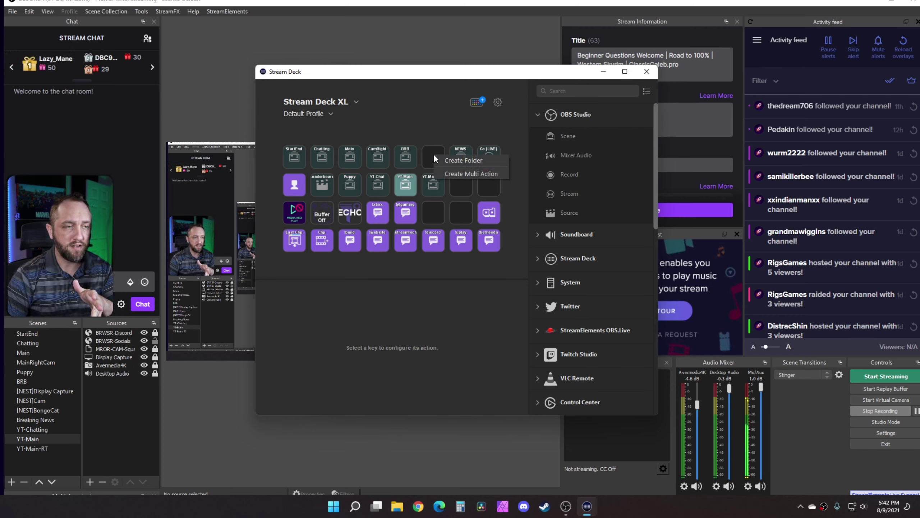
click(451, 172)
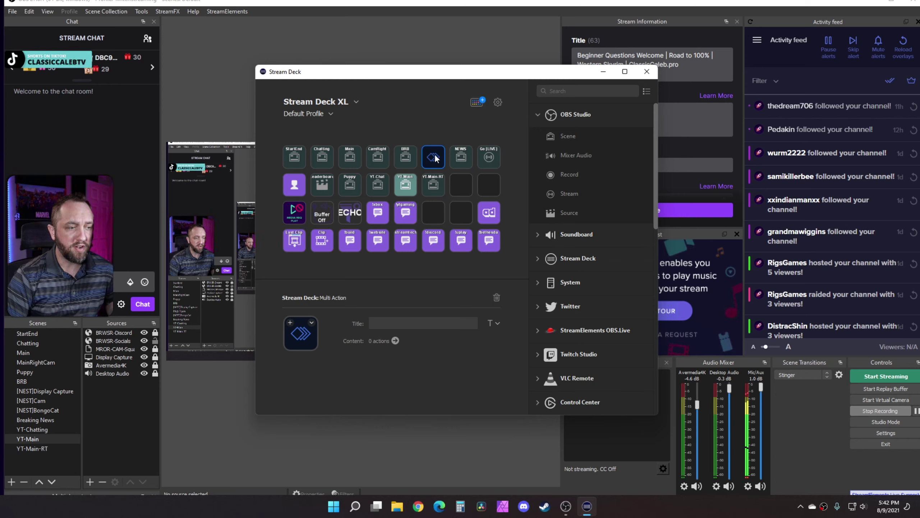
double_click(440, 158)
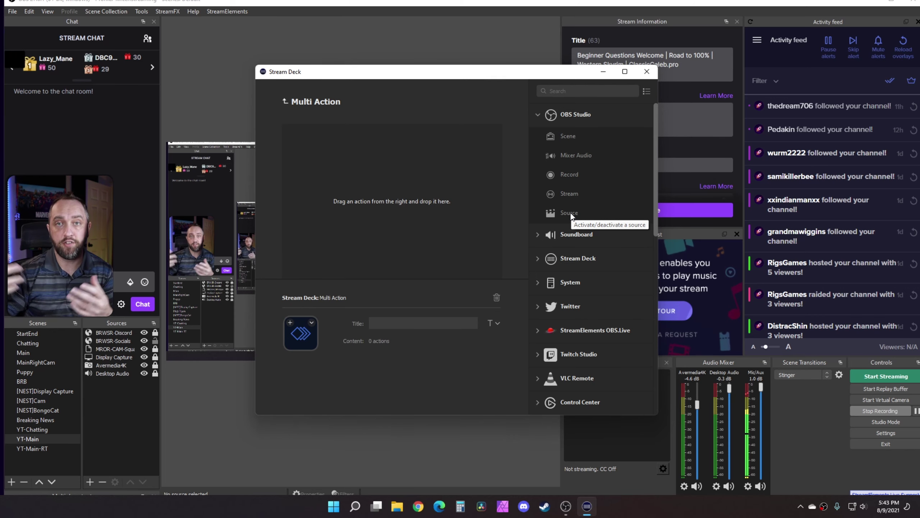
Add an OBS Studio Source action to the multi-action and set its scene to Main
drag(571, 216, 330, 144)
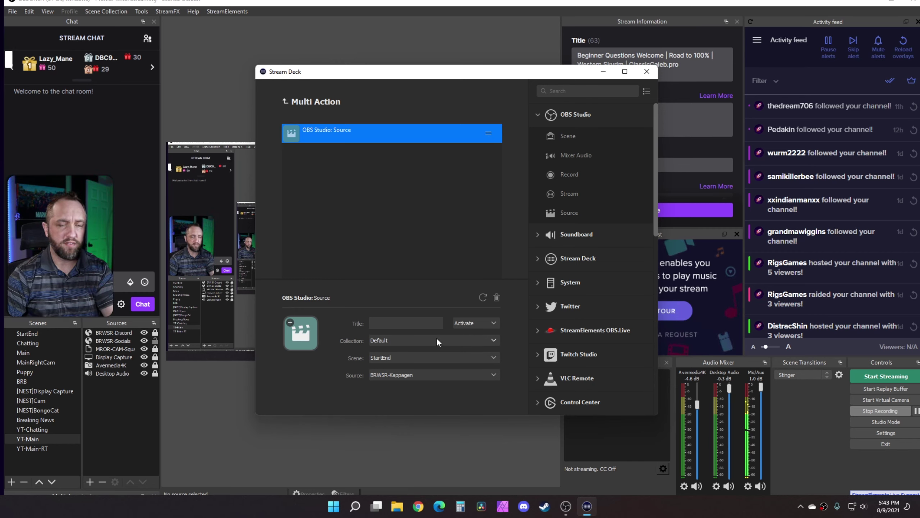
click(444, 358)
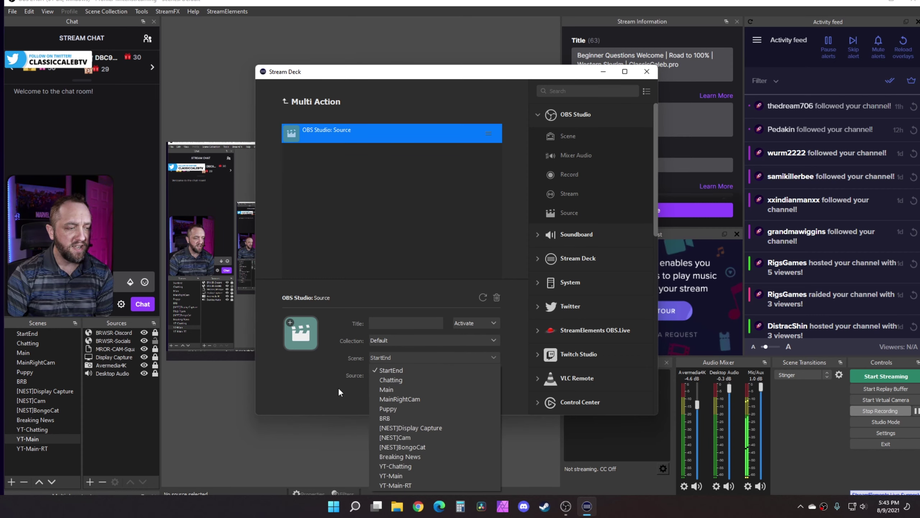
click(324, 373)
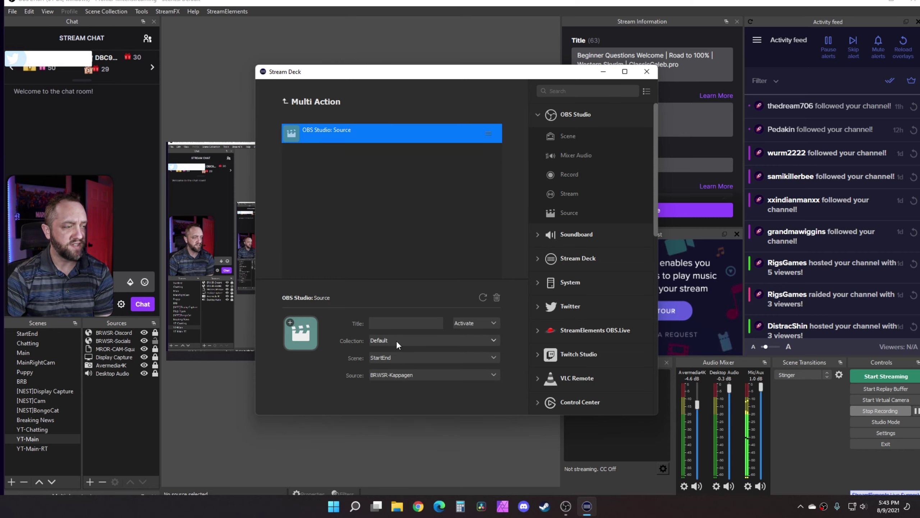
click(413, 356)
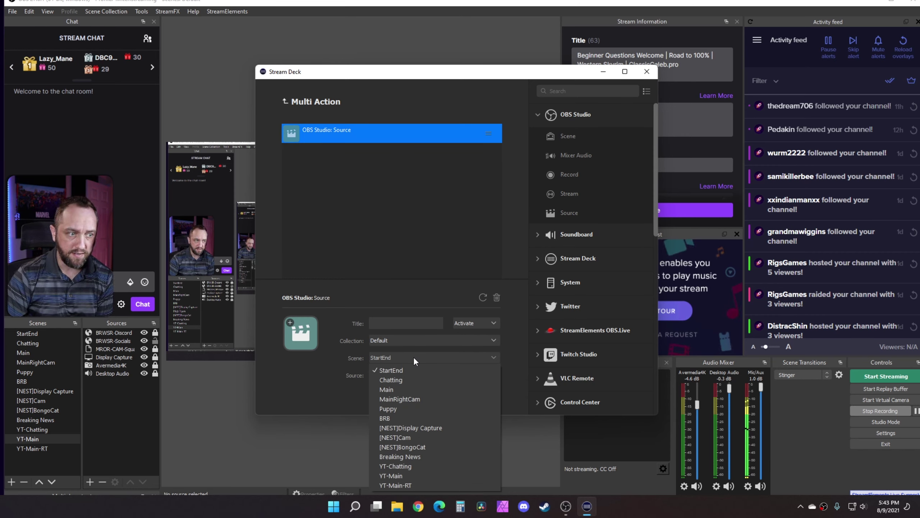
click(408, 388)
click(421, 376)
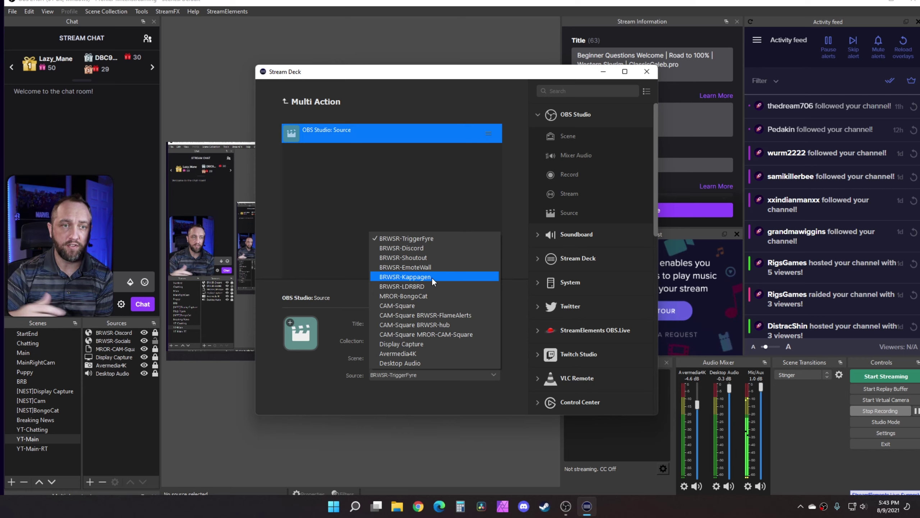
Point the OBS Source step at BRWSR-Socials in YT-Main and set it to Deactivate
click(457, 286)
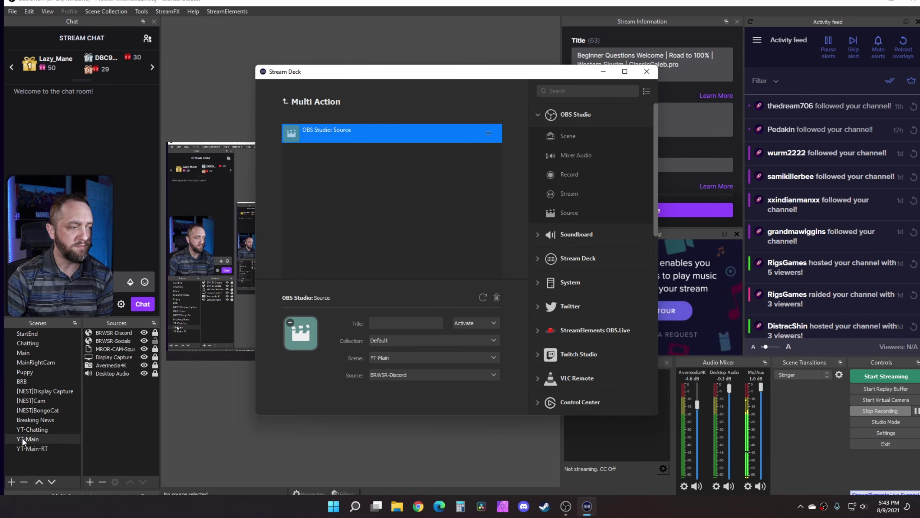
click(438, 375)
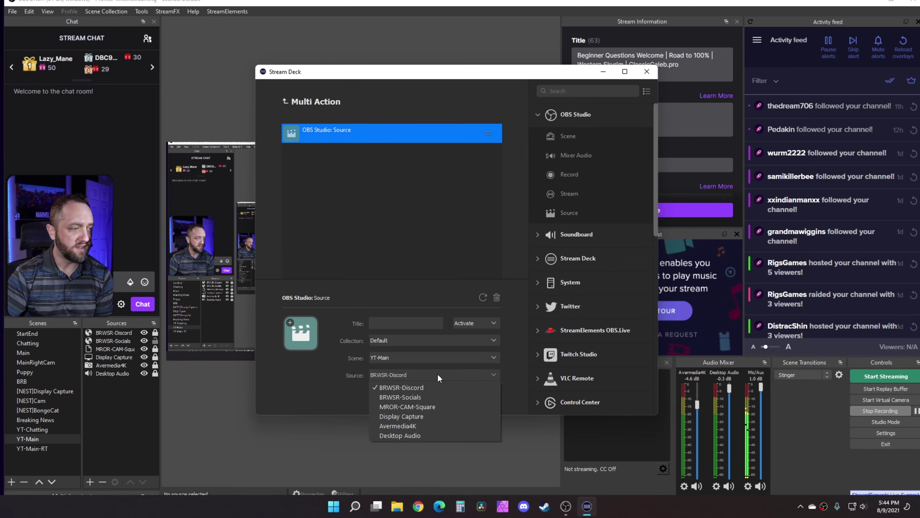
click(421, 397)
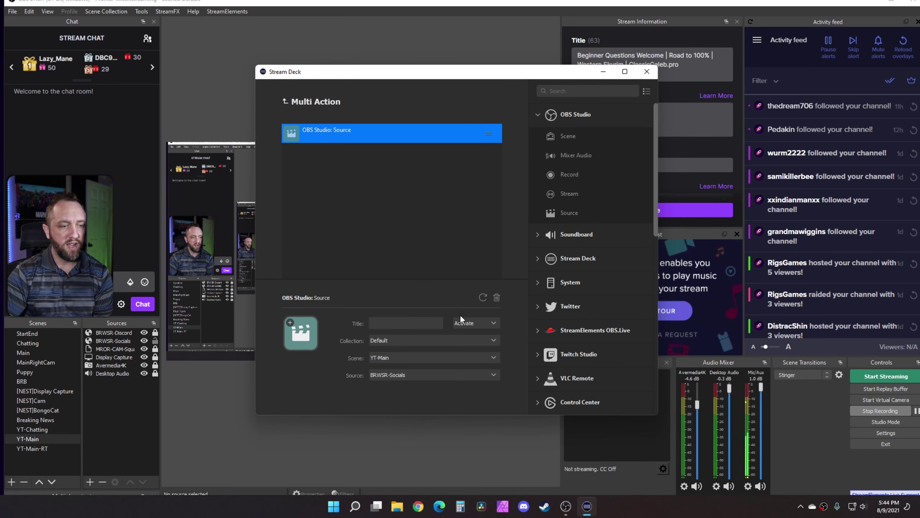
click(474, 322)
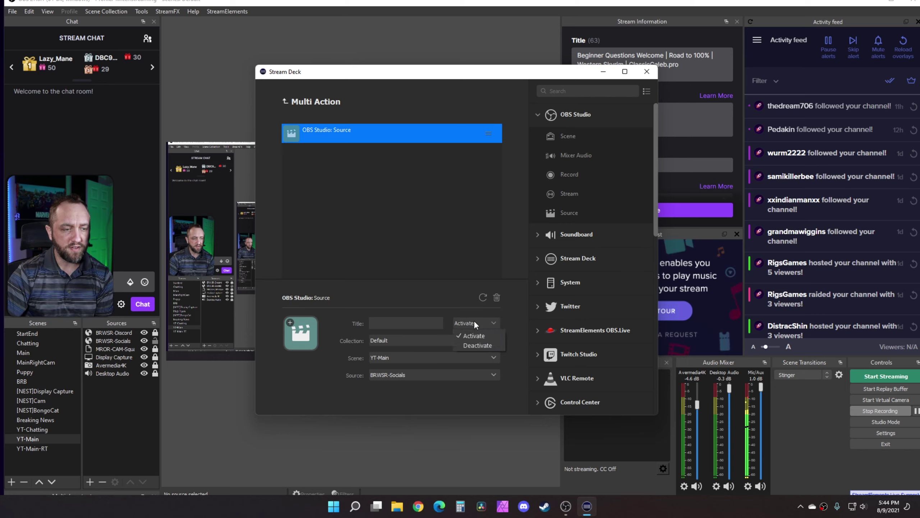
click(479, 346)
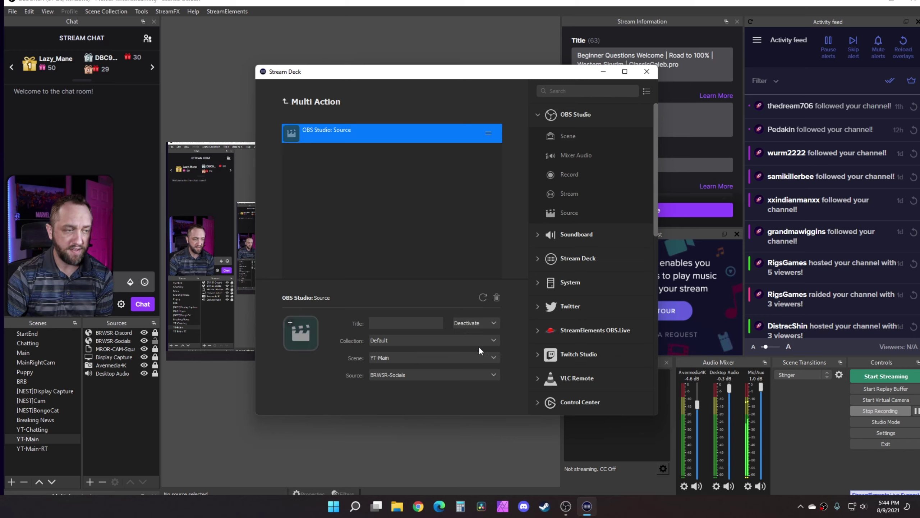
Unhide BRWSR-Socials in OBS's YT-Main scene, then return to Stream Deck
click(144, 339)
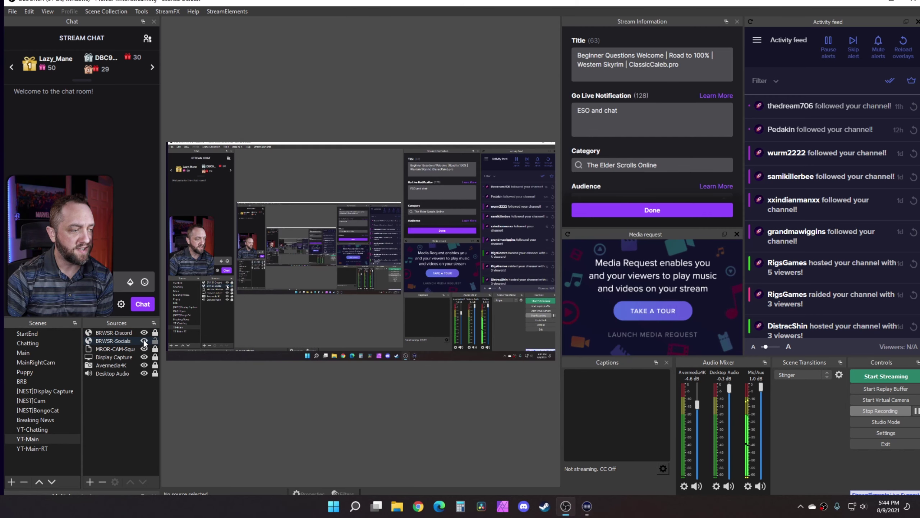
click(587, 507)
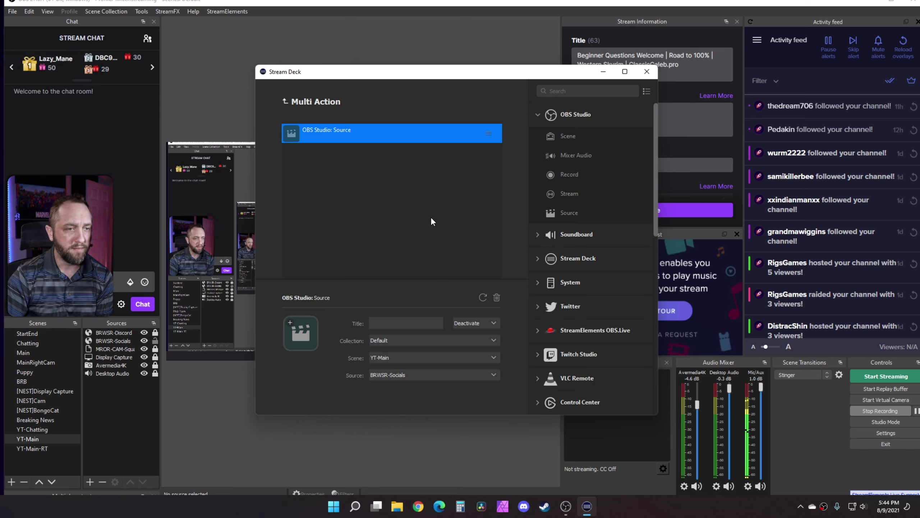
Add a Twitch Chat Message step below the OBS Studio Source step
scroll(606, 224, down, 15)
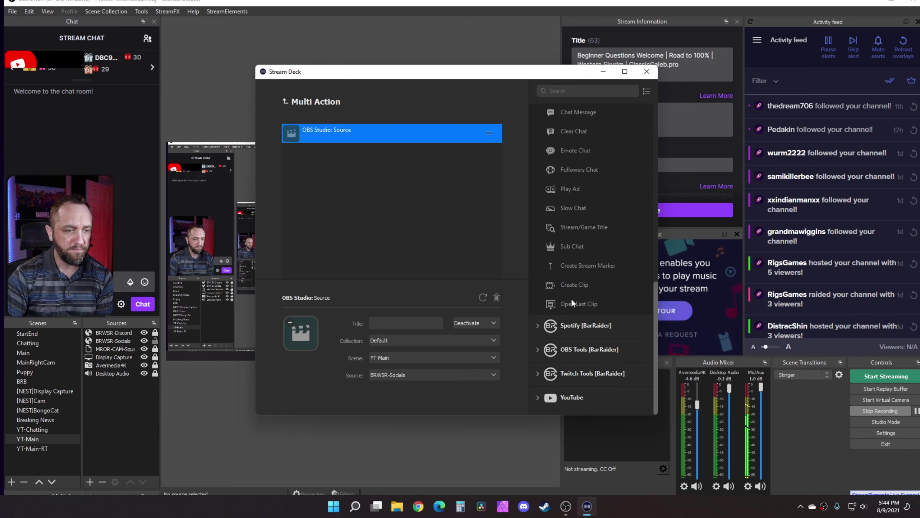
scroll(571, 283, up, 4)
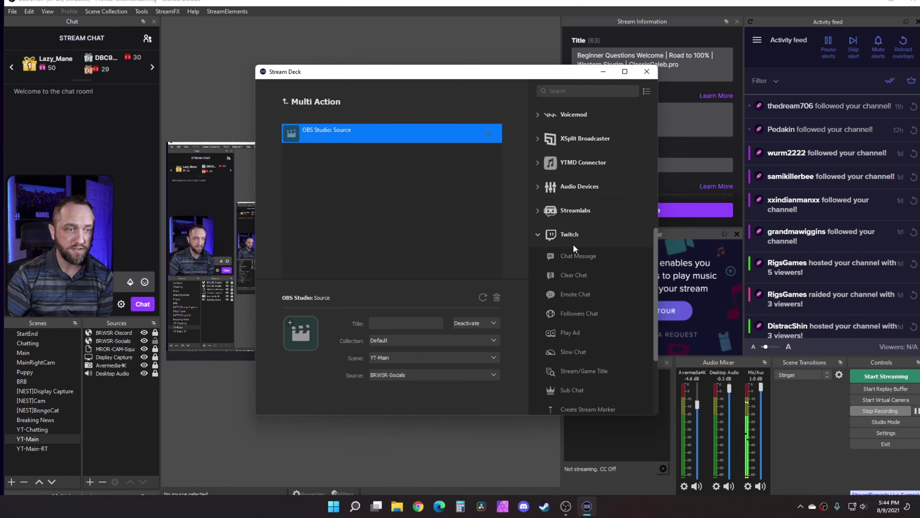
drag(570, 255, 318, 173)
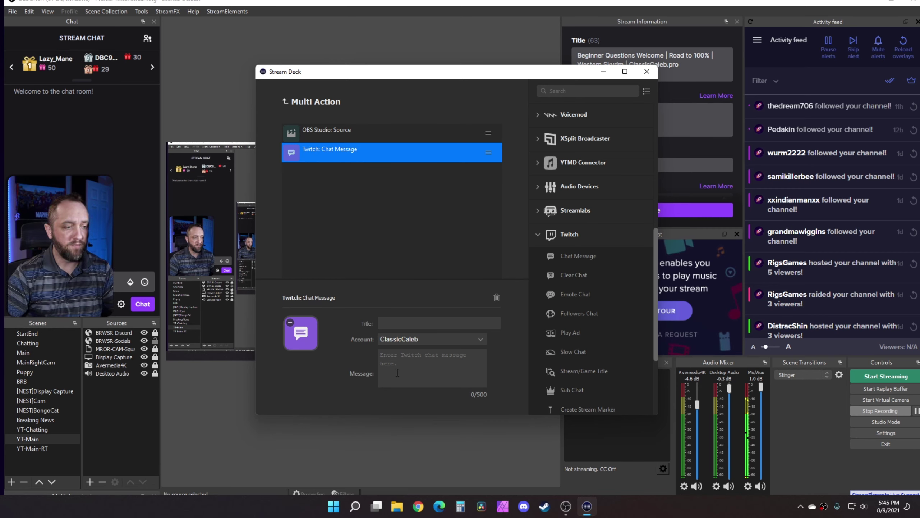
Enter '/followers 10' as the Twitch chat message
click(397, 357)
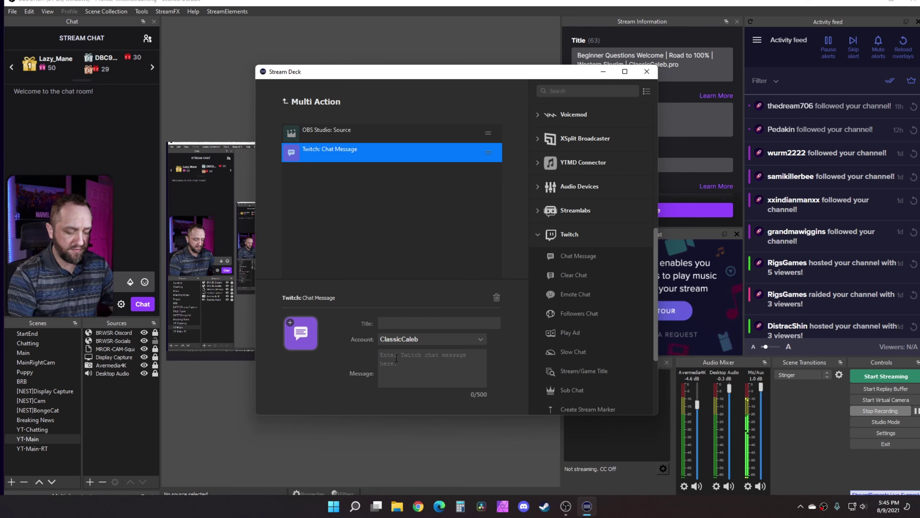
text(/followers)
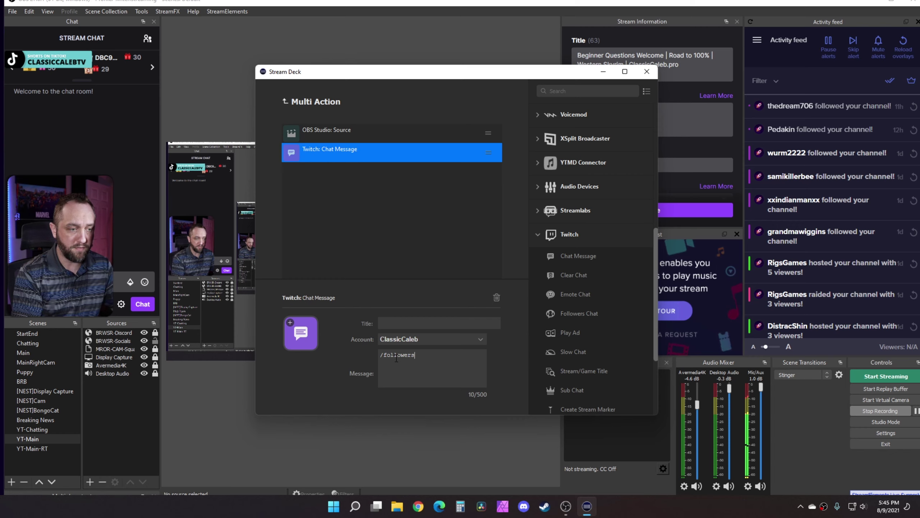
text( 10)
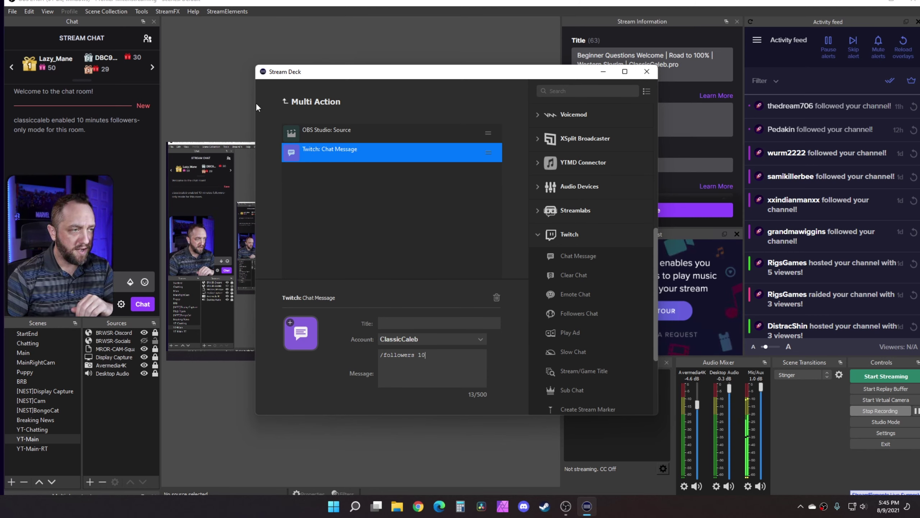
Title the rebuilt multi-action key 'NOH8' from the key grid
click(284, 101)
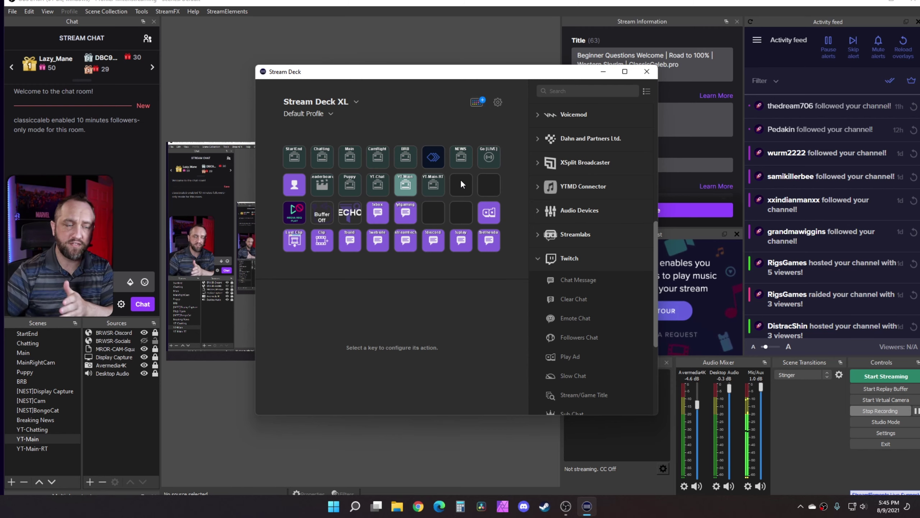
click(433, 157)
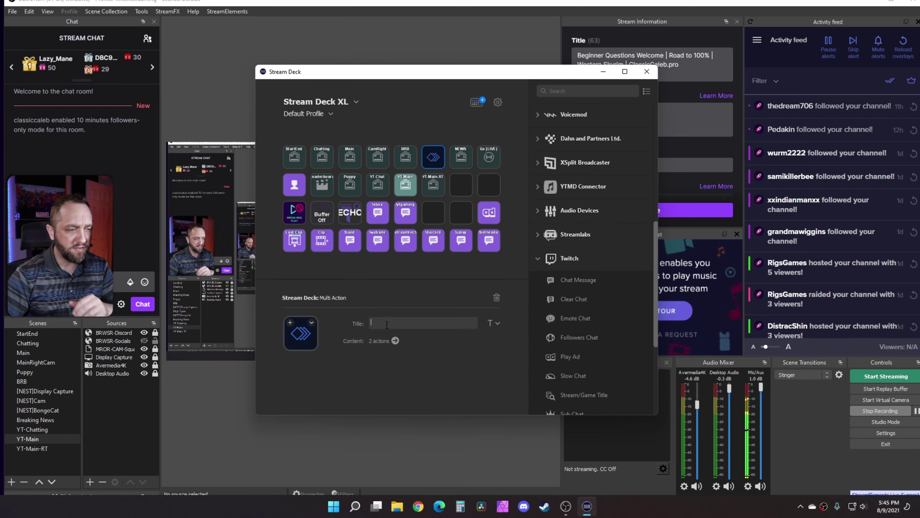
text(O)
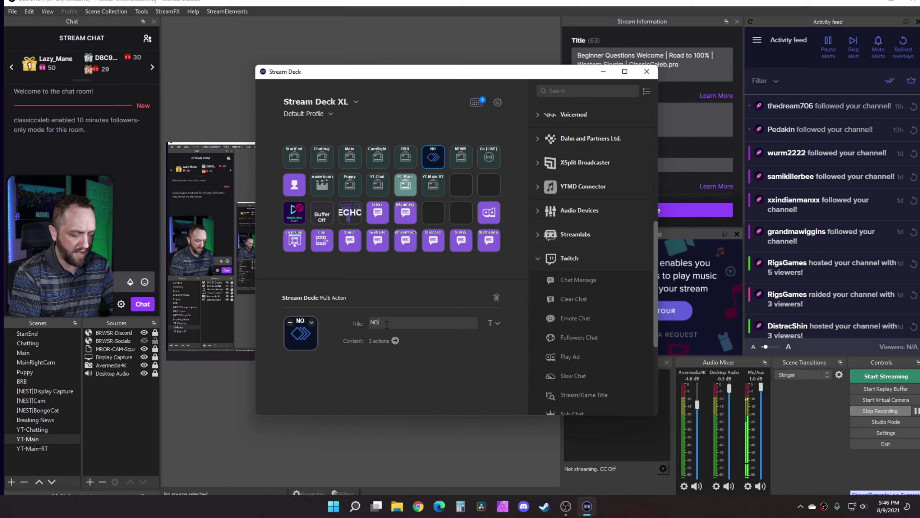
text(H8)
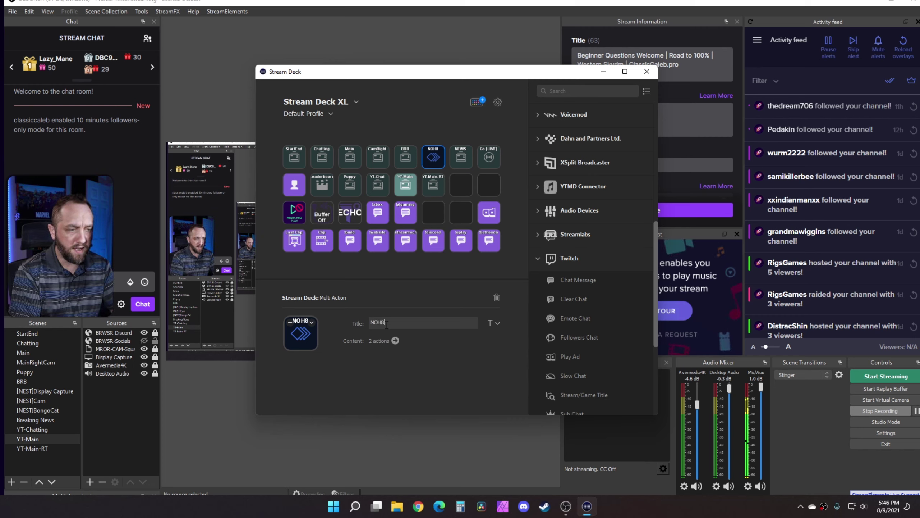
click(460, 185)
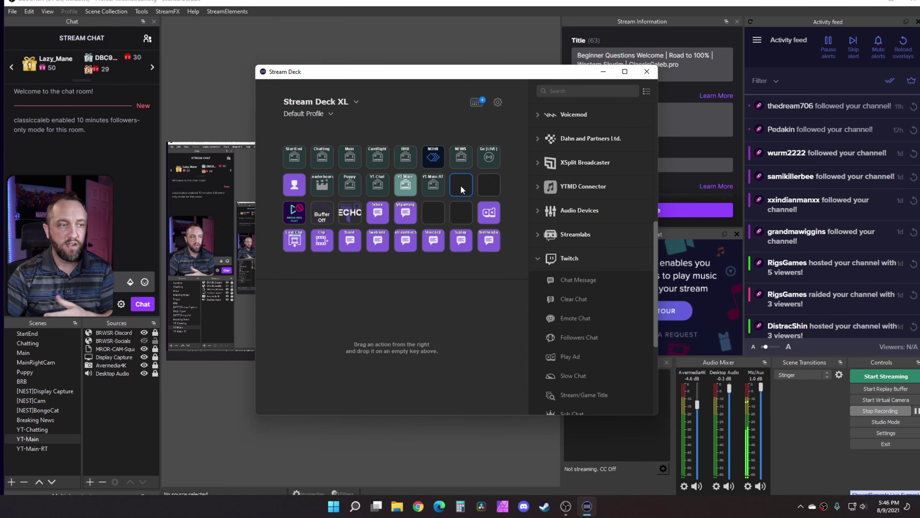
Create a second Multi Action key on an empty slot and open its editor
right_click(460, 184)
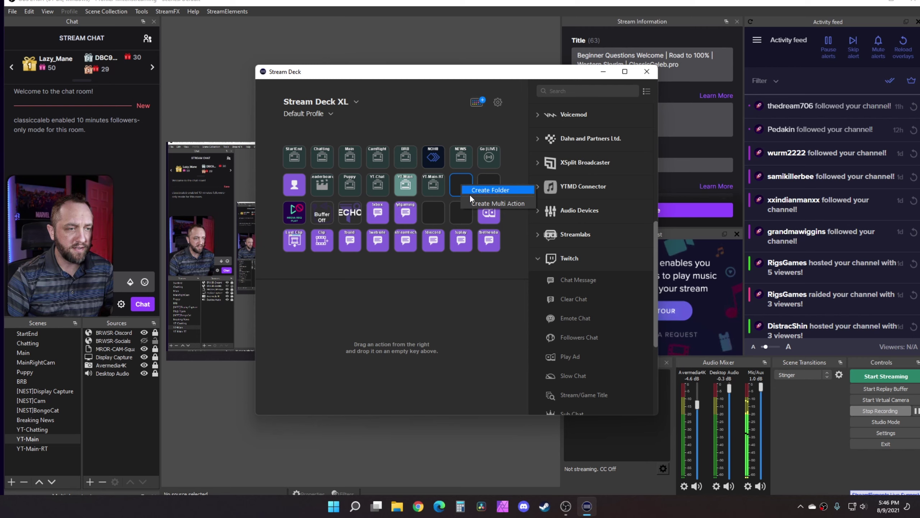
click(470, 200)
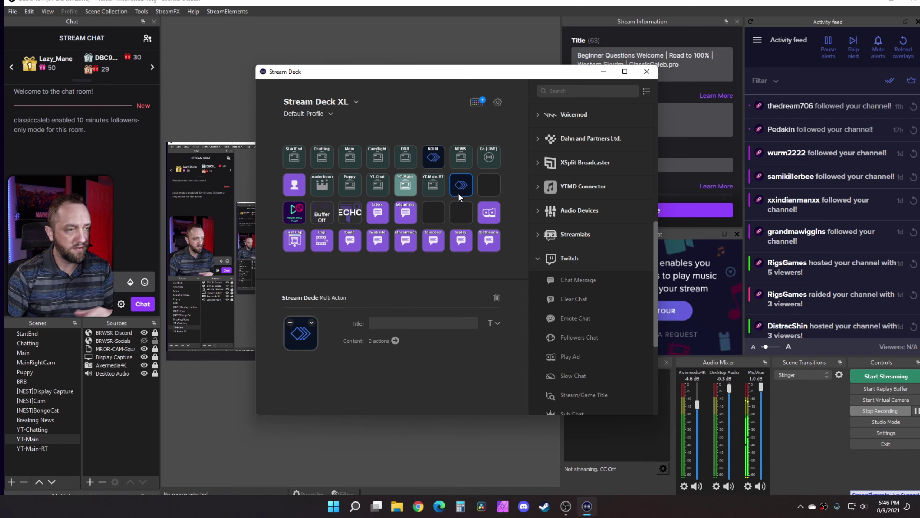
double_click(460, 186)
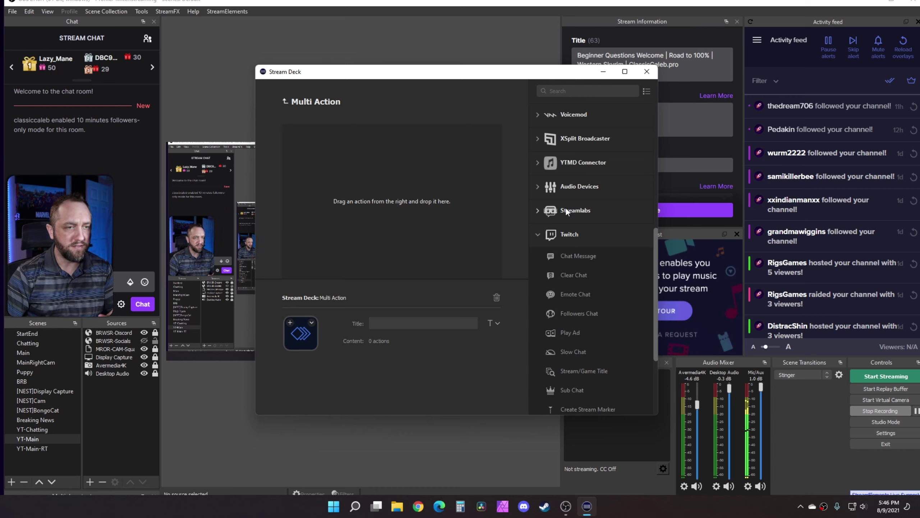
Add a Twitch Chat Message step with the message '/followersoff'
scroll(579, 392, down, 4)
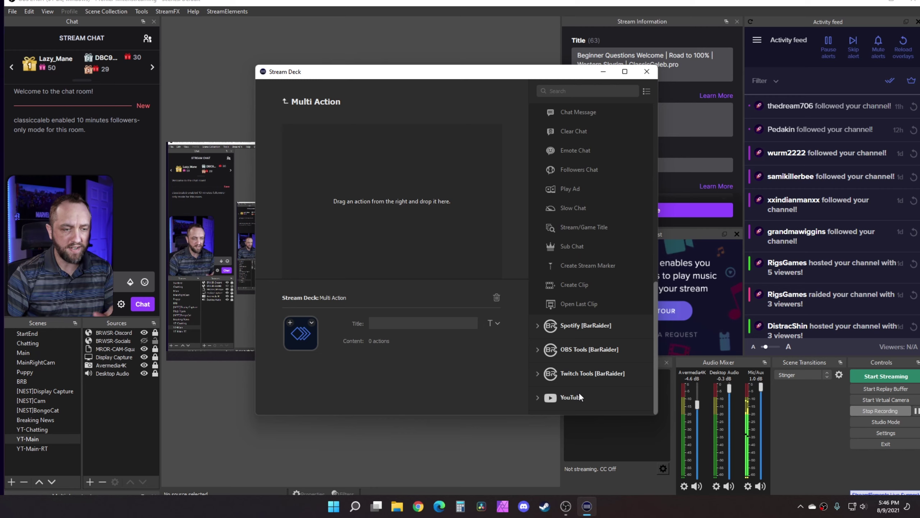
scroll(573, 367, up, 6)
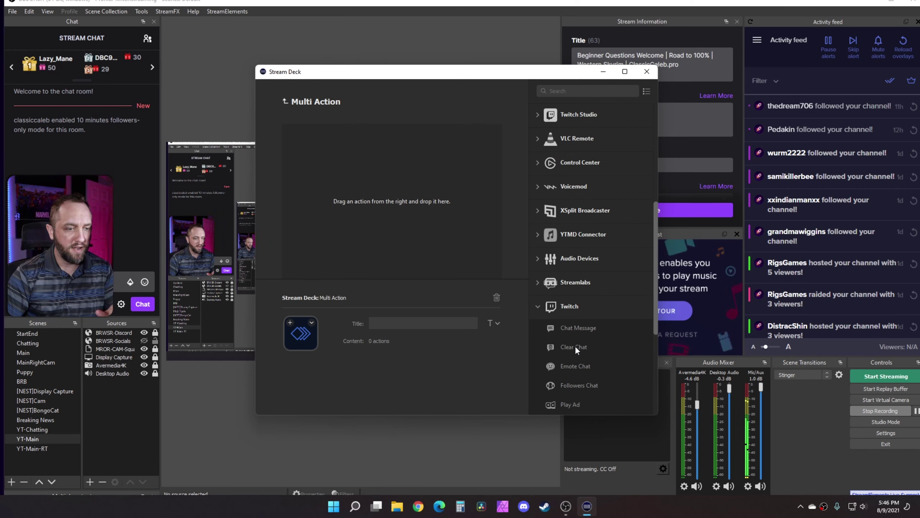
drag(573, 329, 344, 199)
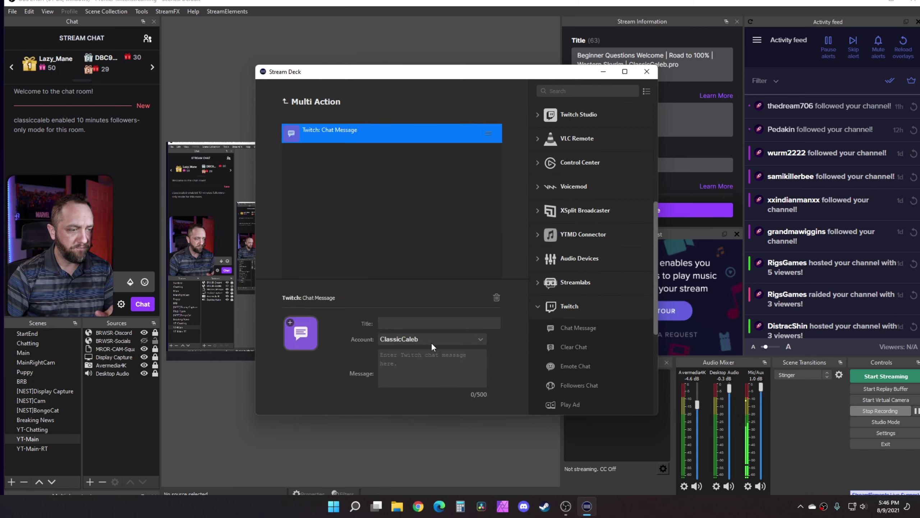
click(428, 368)
text(/follow)
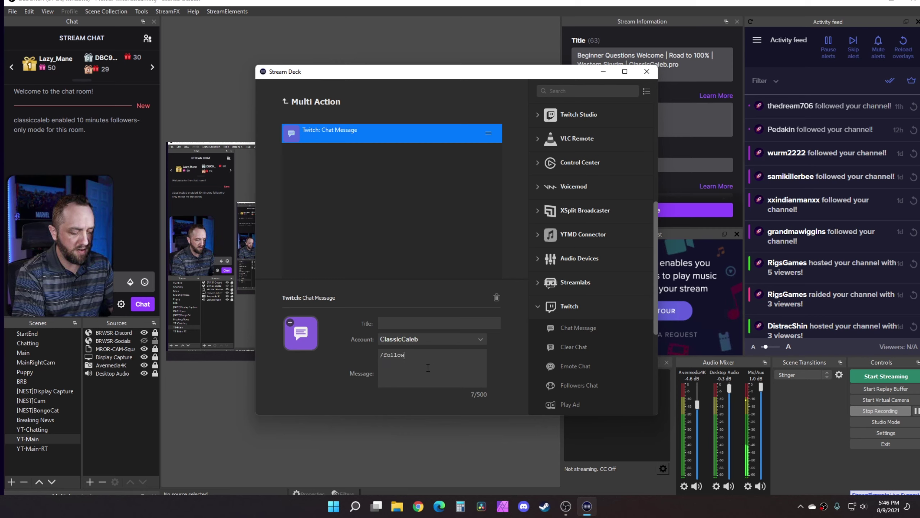
text(ersoff)
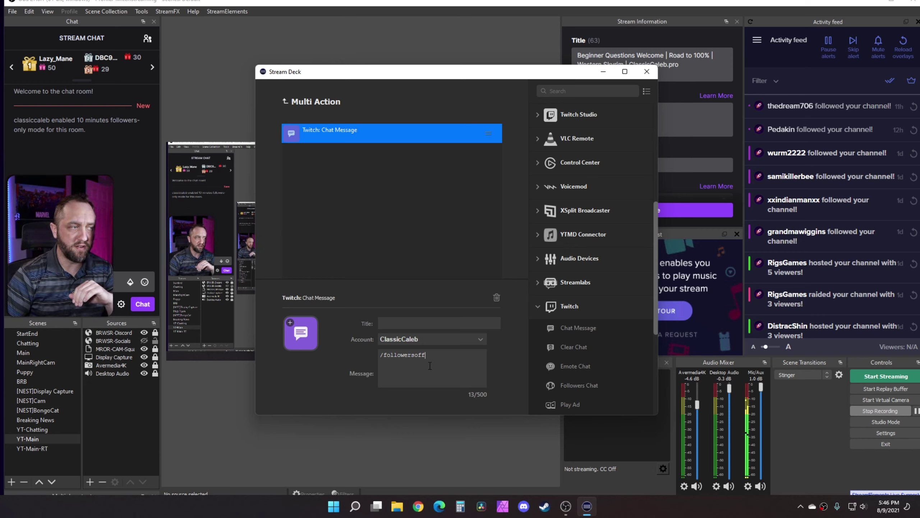
scroll(626, 235, up, 5)
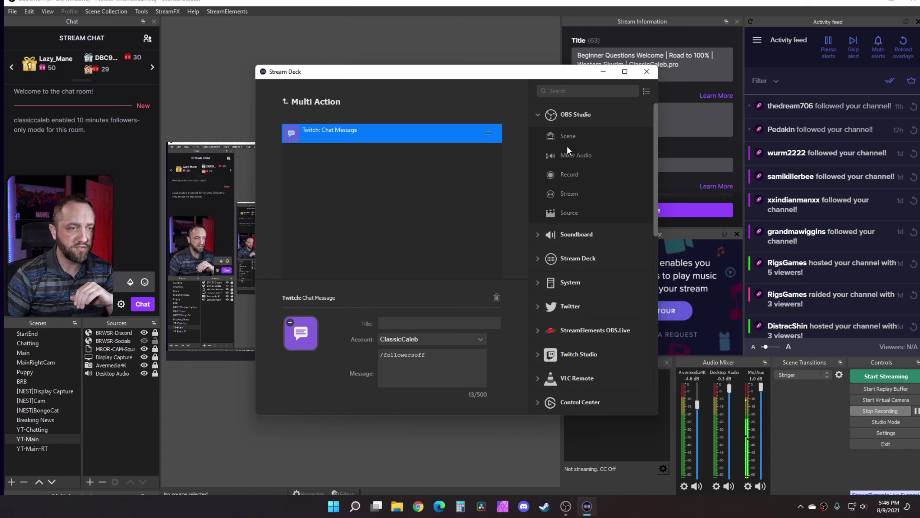
Add an OBS Source step to the second multi-action targeting BRWSR-Socials in the YT-Main scene
drag(566, 214, 320, 188)
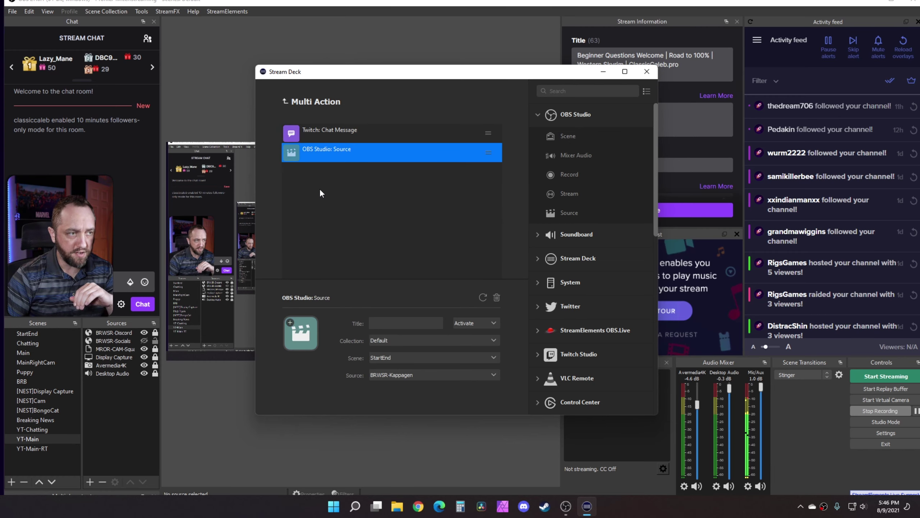
click(391, 356)
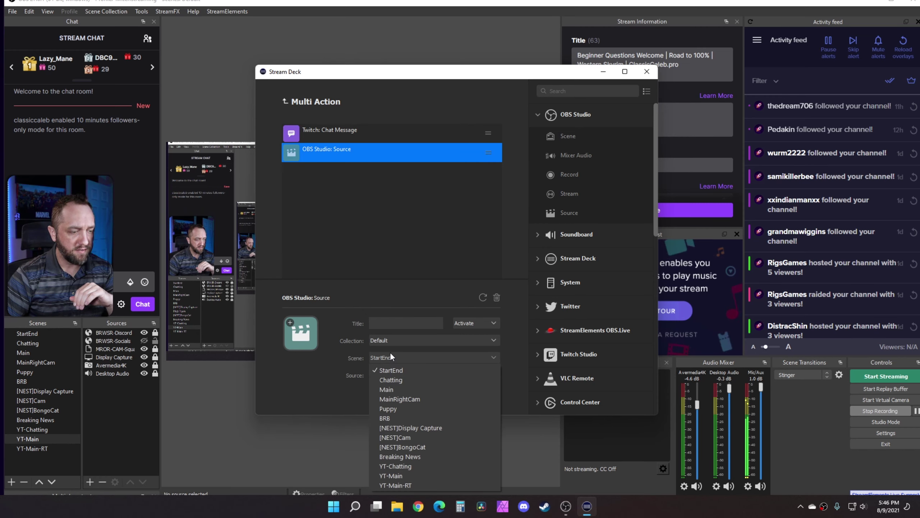
click(399, 476)
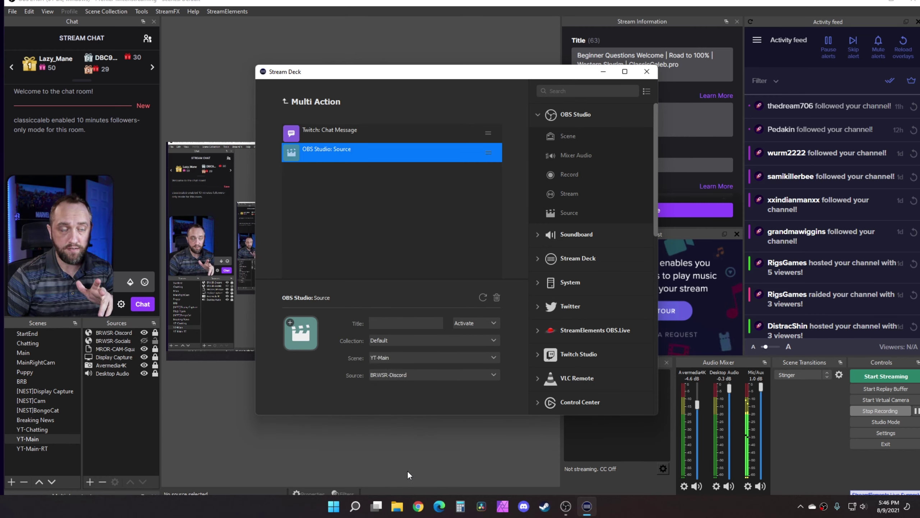
click(404, 376)
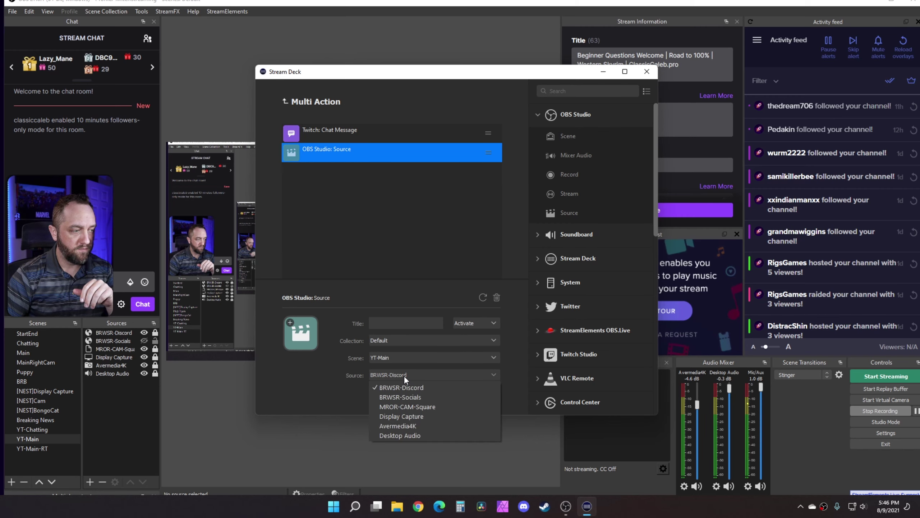
click(405, 375)
click(405, 376)
click(401, 397)
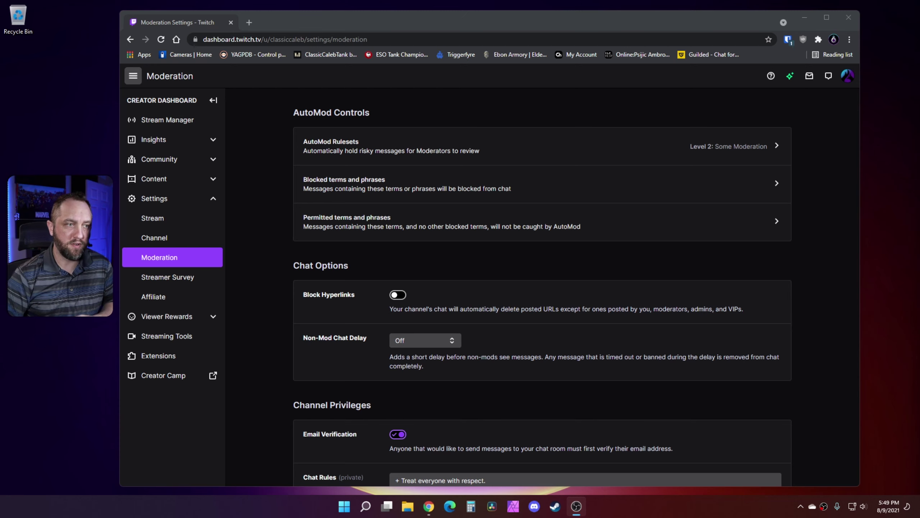
click(167, 121)
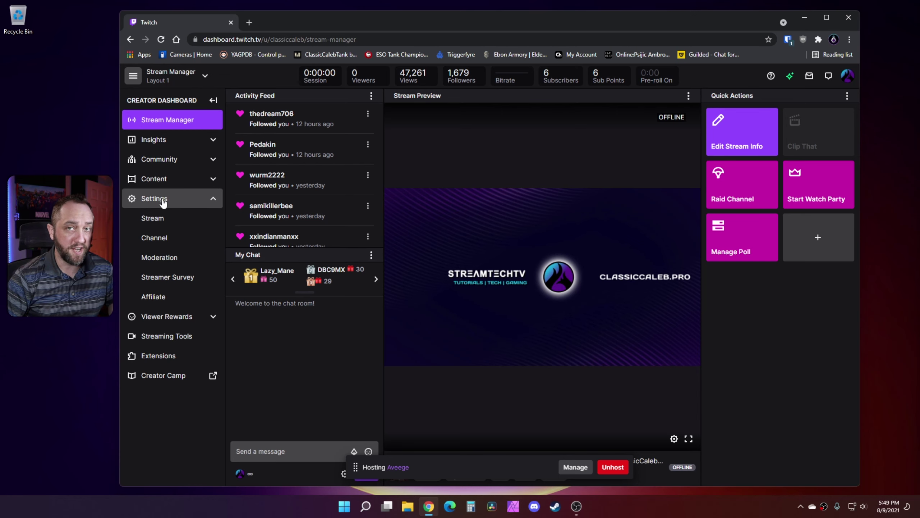
click(160, 260)
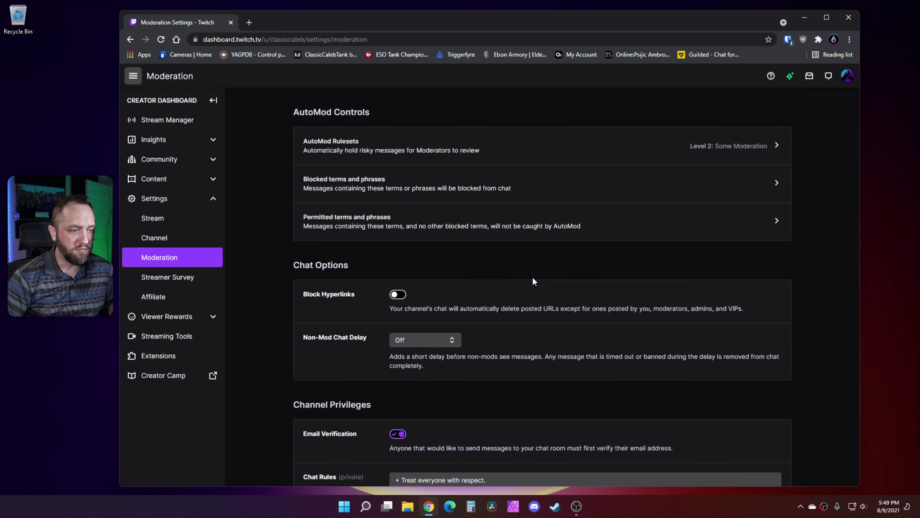
scroll(532, 276, down, 6)
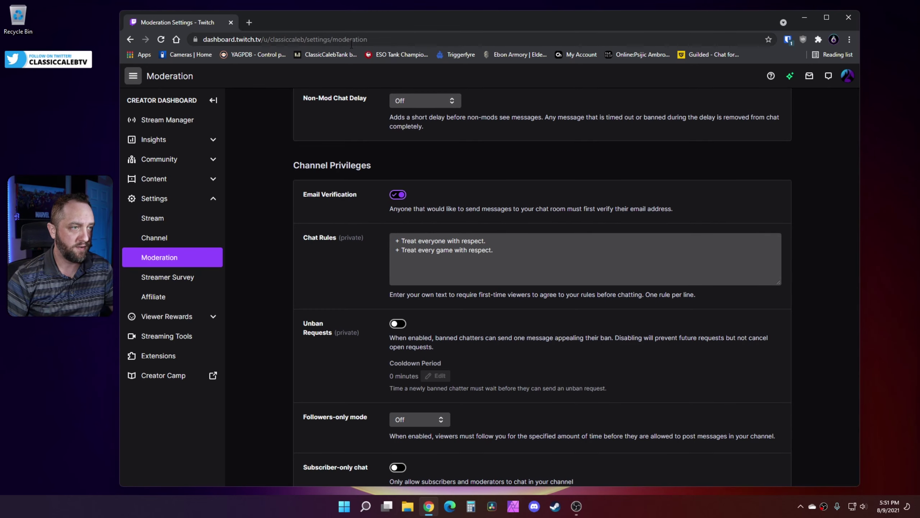
Go to streamelements.com and open My overlays under Streaming tools in the dashboard
click(351, 43)
text(streamelements.com)
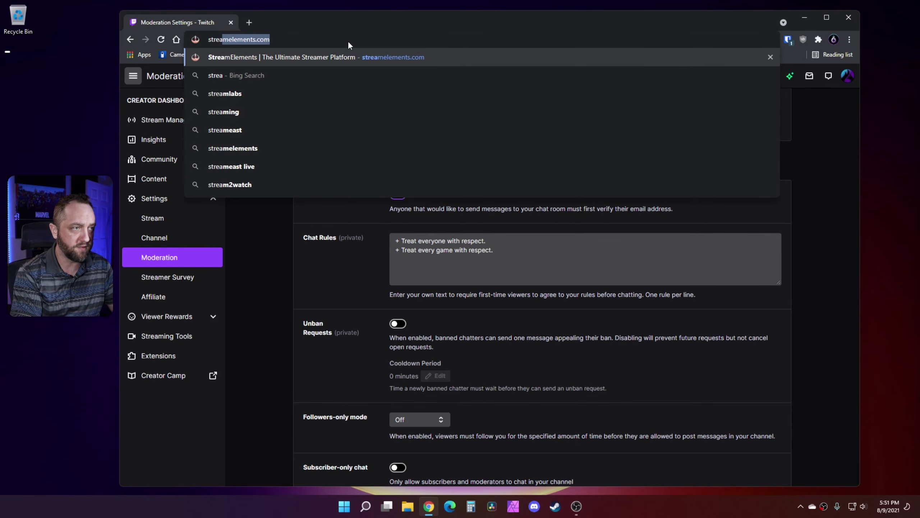
key(Return)
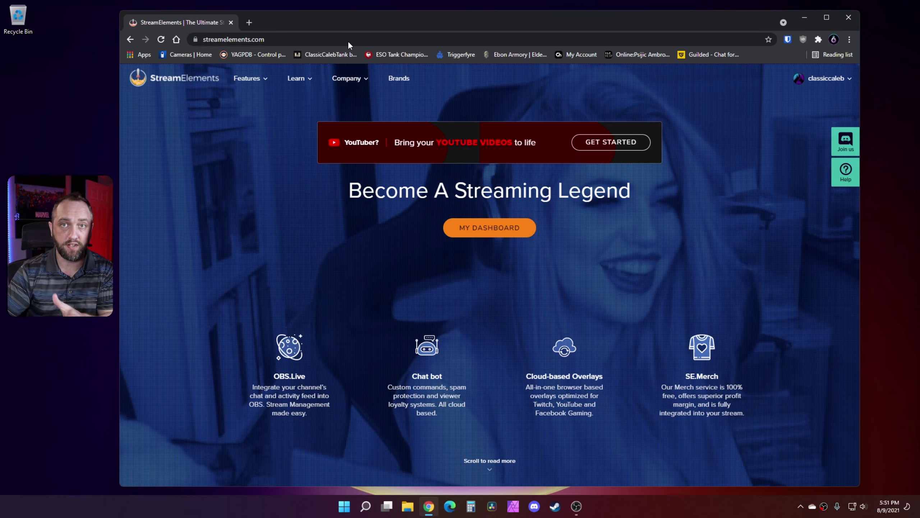
click(489, 227)
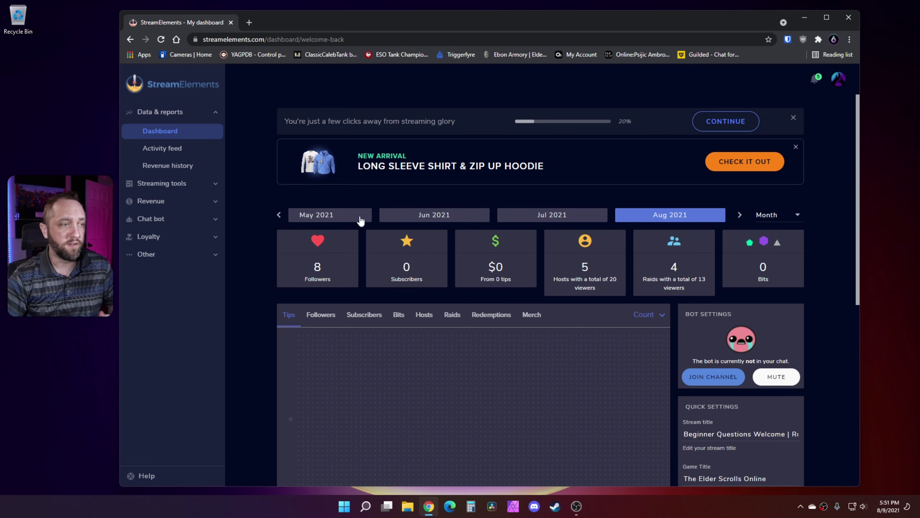
click(179, 183)
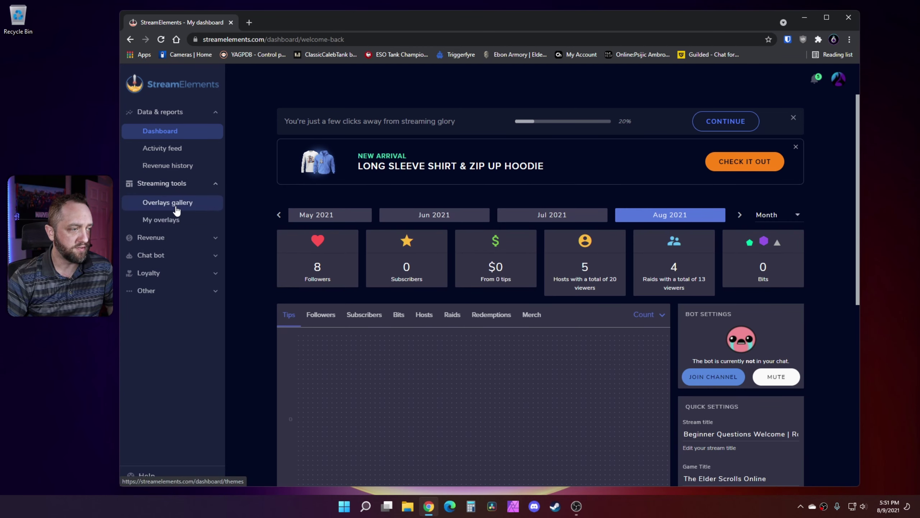
click(177, 221)
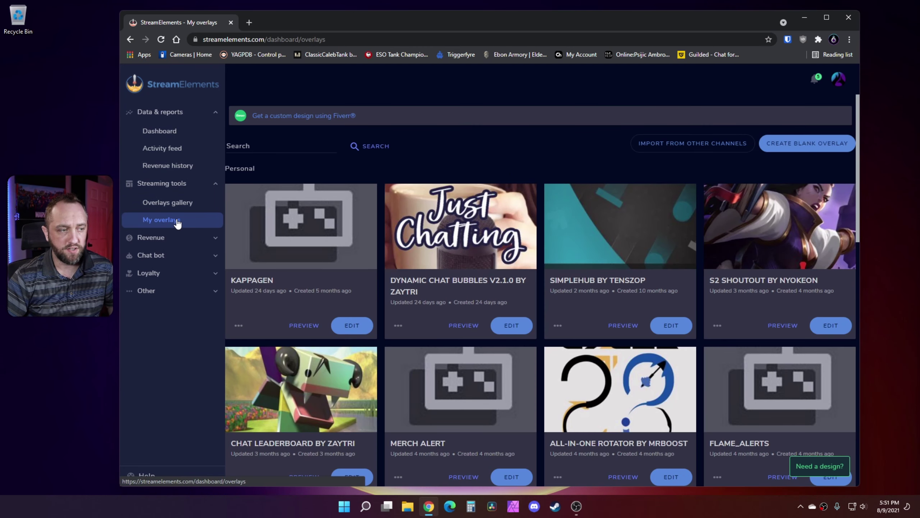
Edit the KAPPAGEN overlay and select its Alertbox layer
click(349, 328)
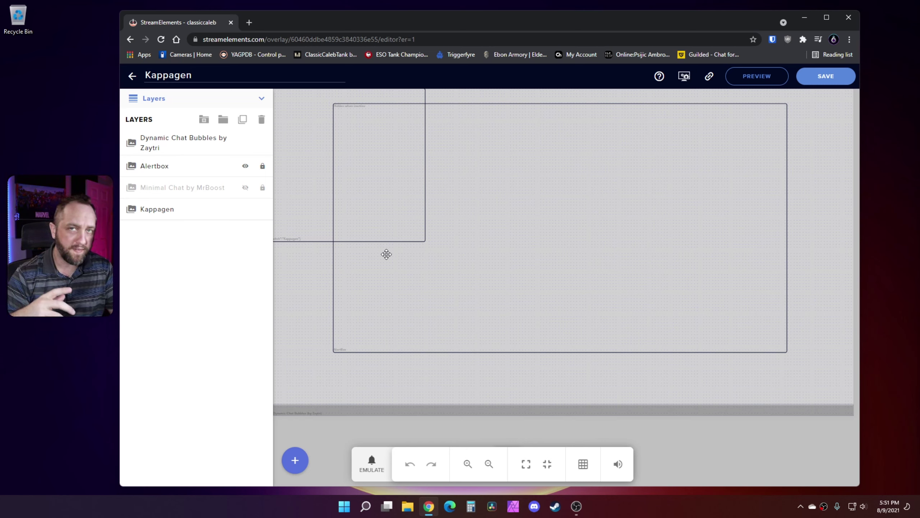
click(173, 166)
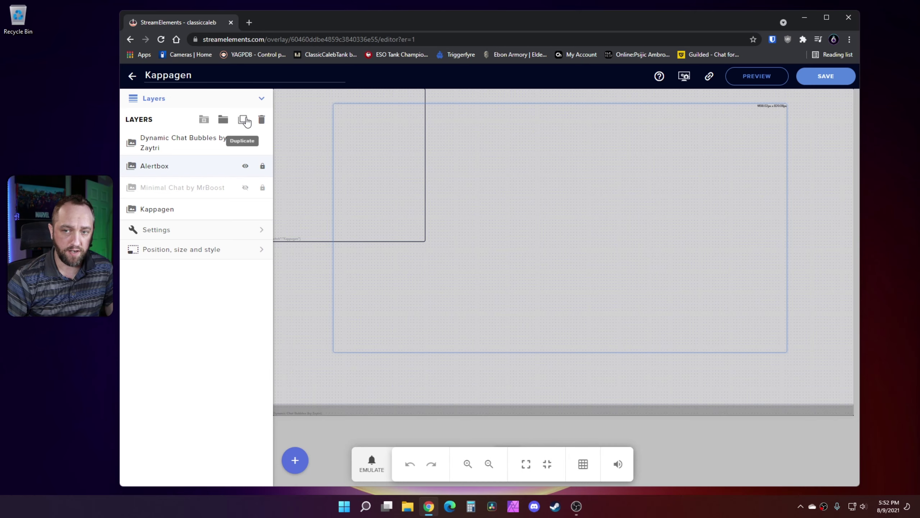
click(243, 121)
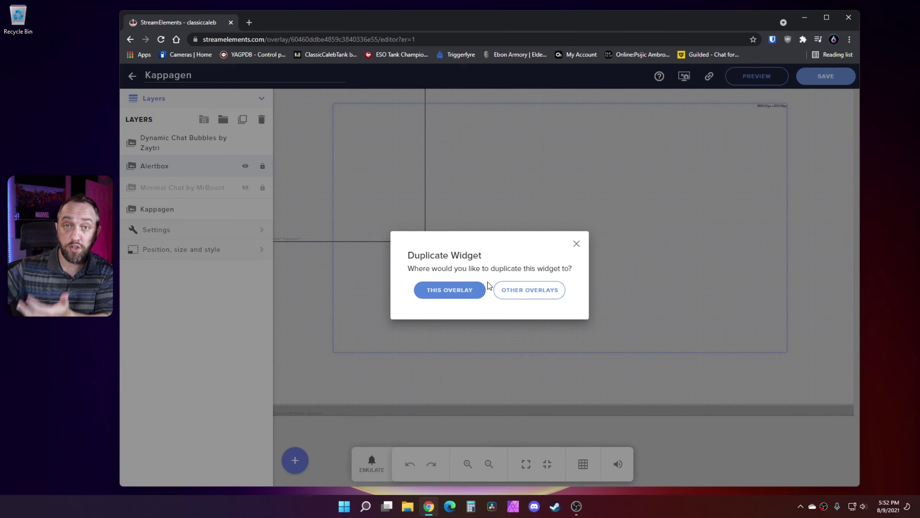
click(514, 291)
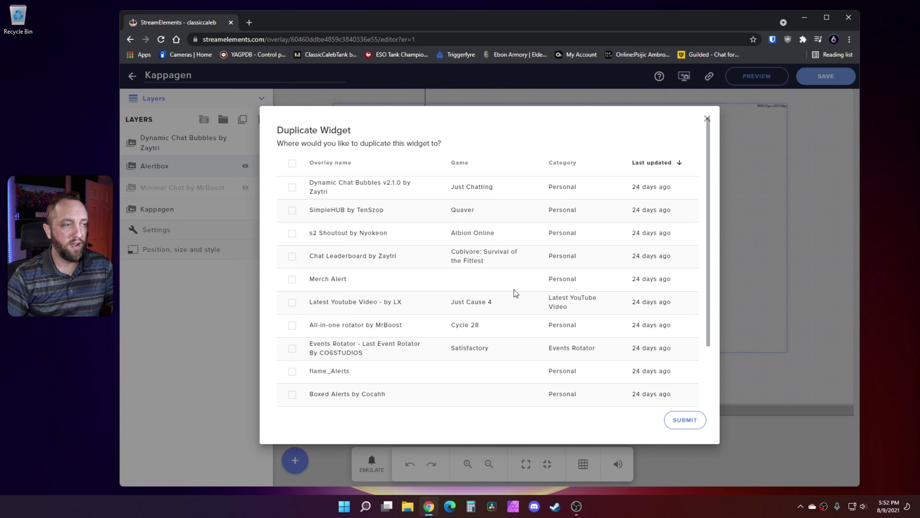
scroll(432, 330, down, 3)
scroll(471, 342, up, 3)
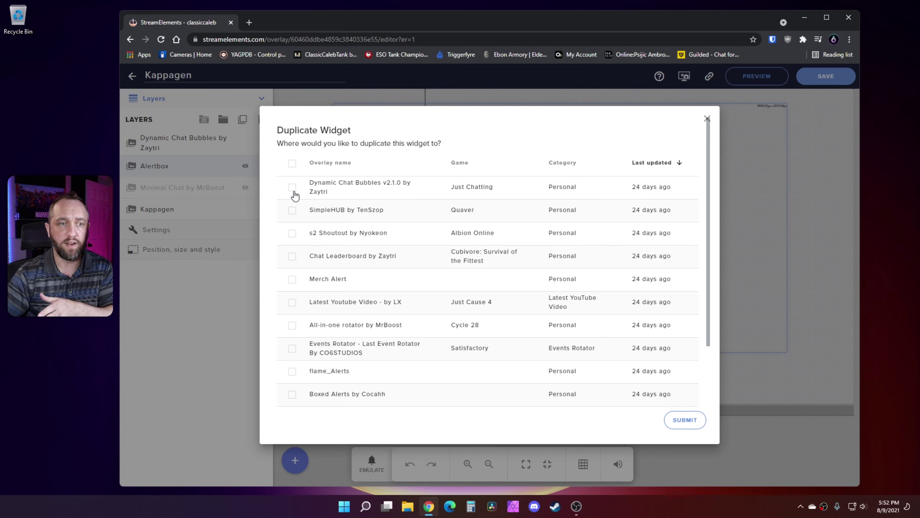
click(708, 120)
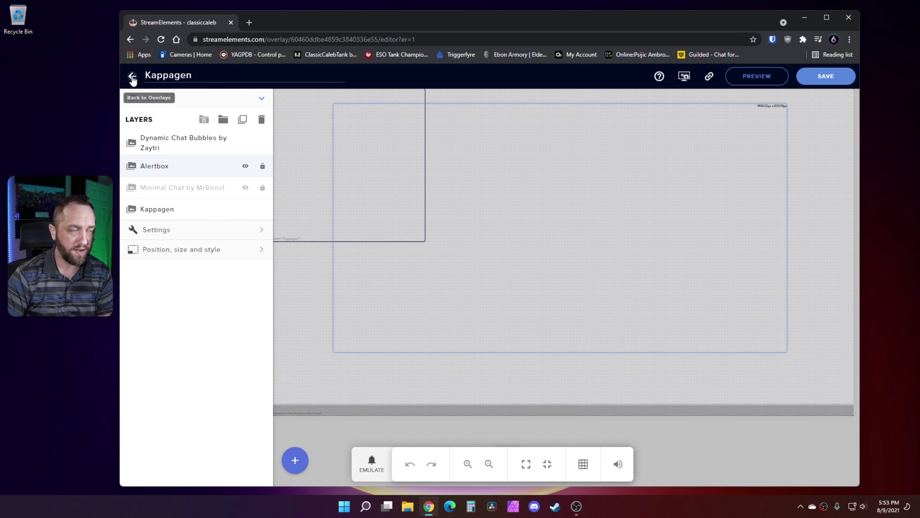
Leave the overlay editor and go to the Chat bot Modules page
click(133, 77)
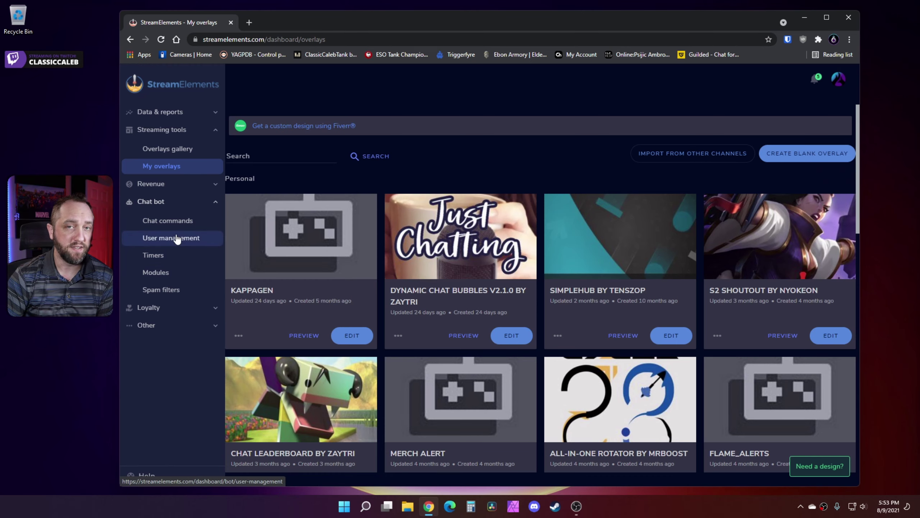
click(163, 271)
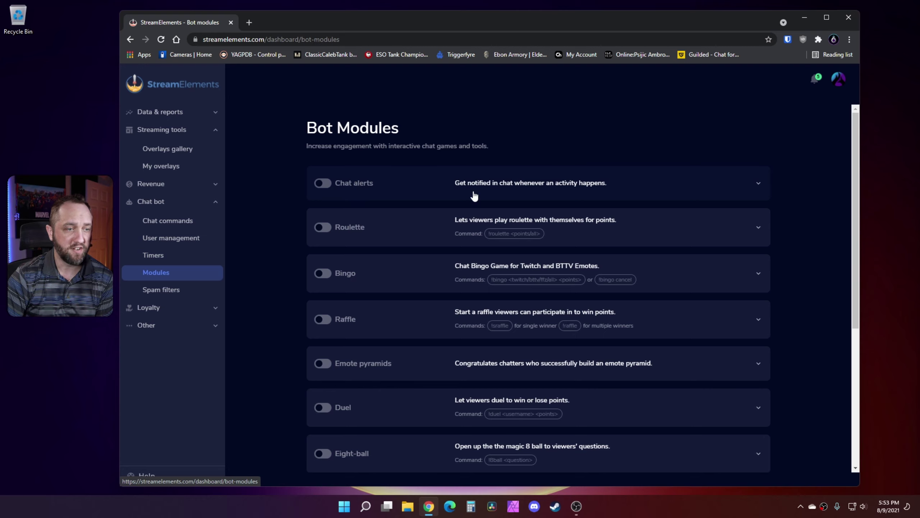
click(760, 186)
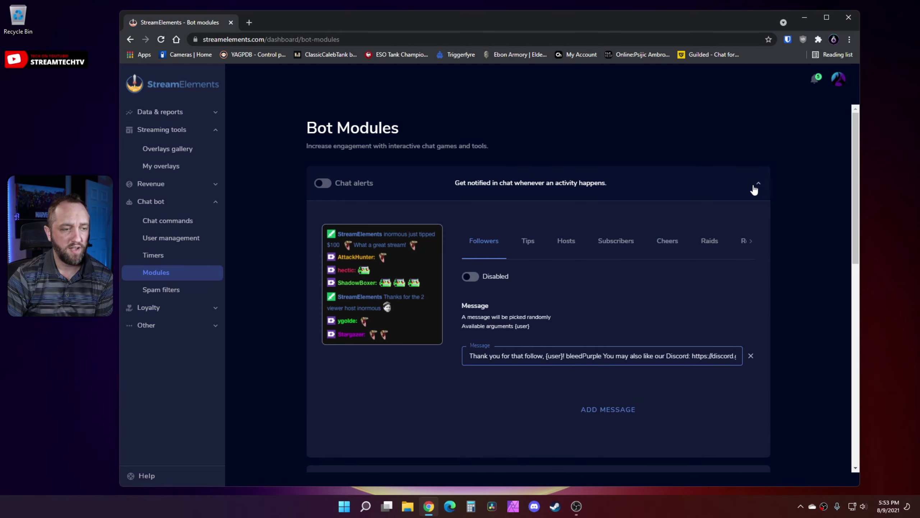